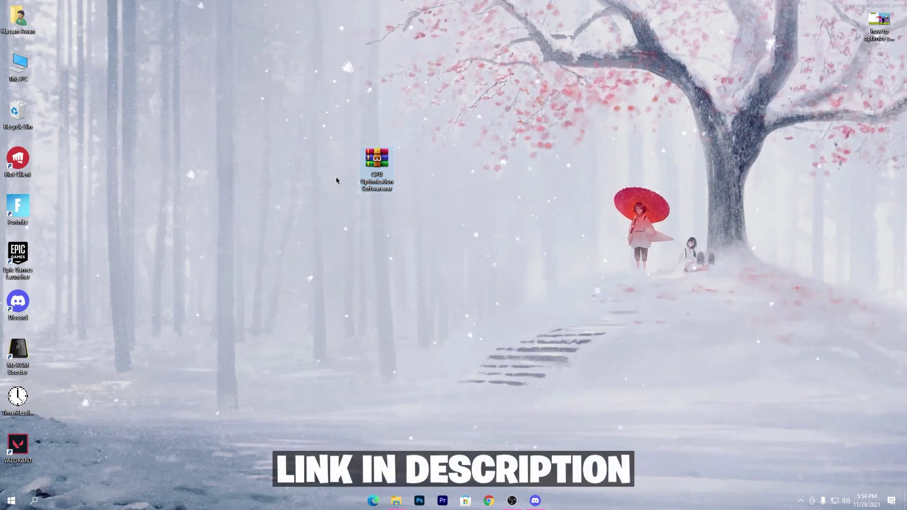
Search the Download Packs blog for CPU and open the CPU Optimization Softwares - BOOST FPS download link
click(489, 500)
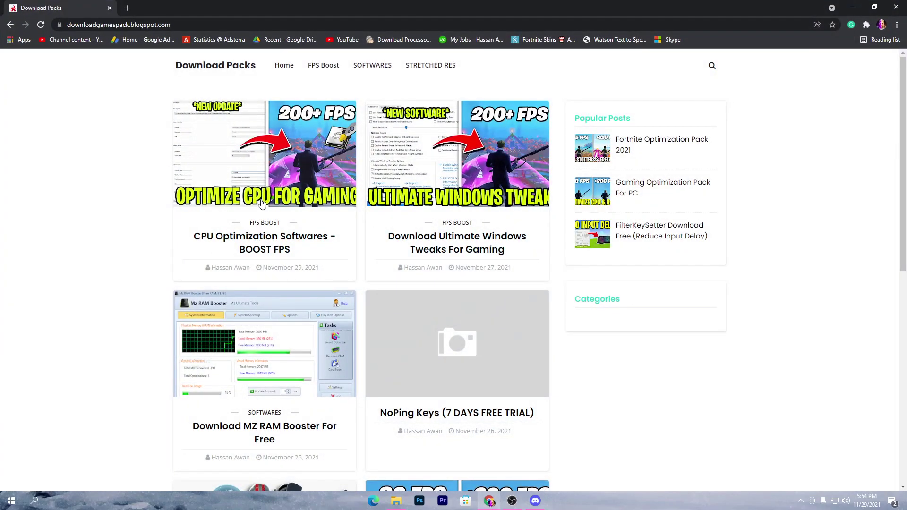
click(711, 67)
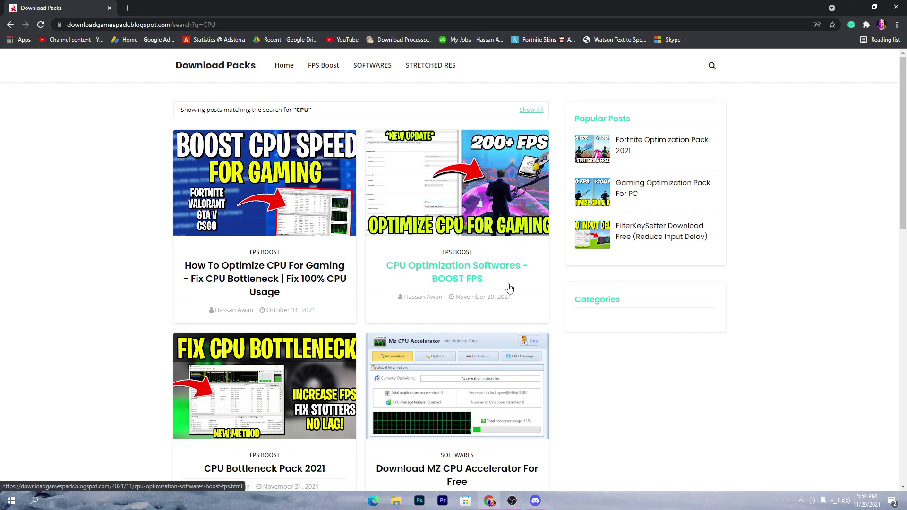
click(456, 271)
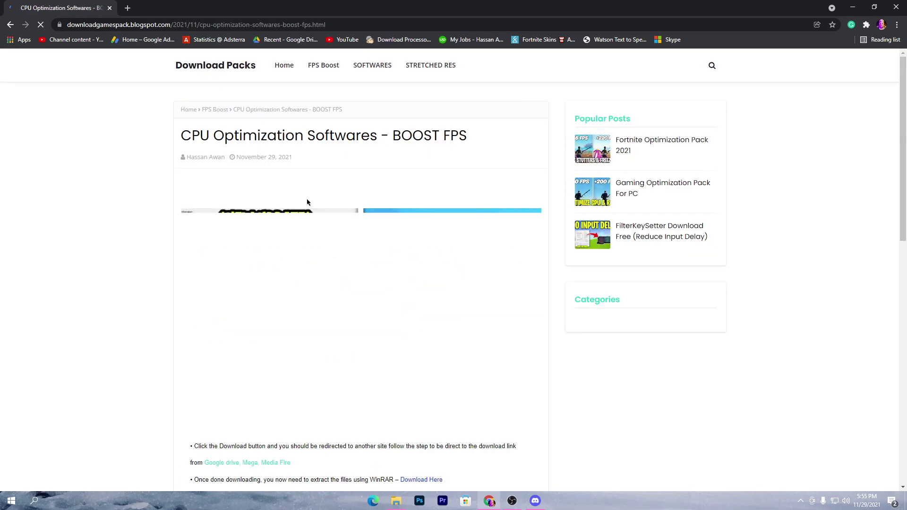
scroll(336, 333, down, 5)
click(378, 382)
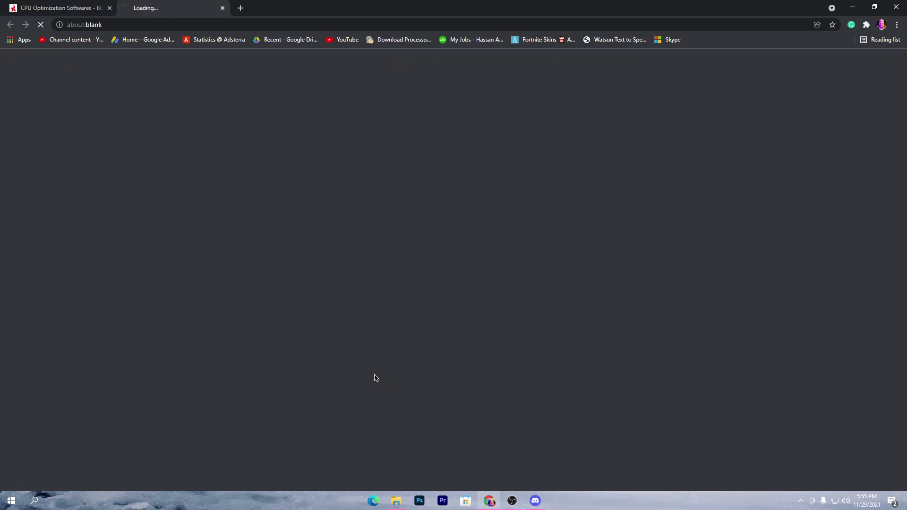
Subscribe to unlock the Rekonise CPU Optimization Pack, then download CPU Optimization Software.rar from Google Drive
click(456, 154)
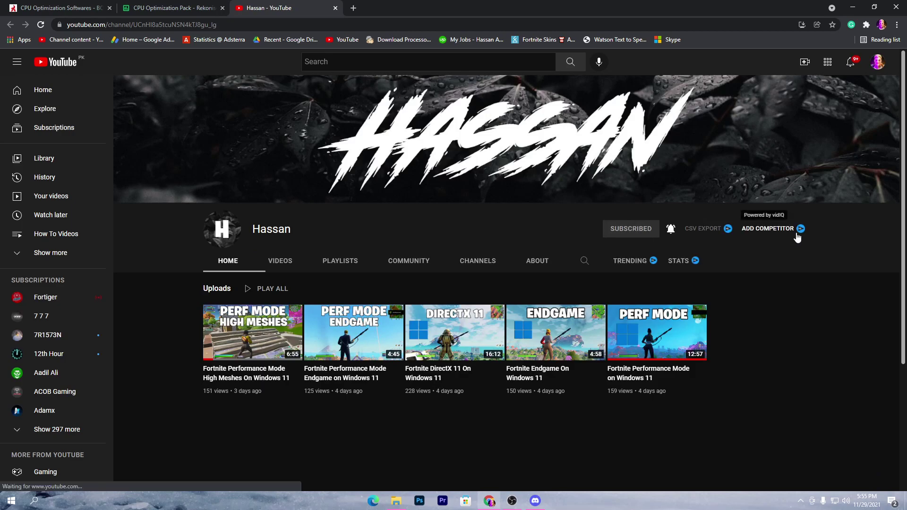
click(186, 4)
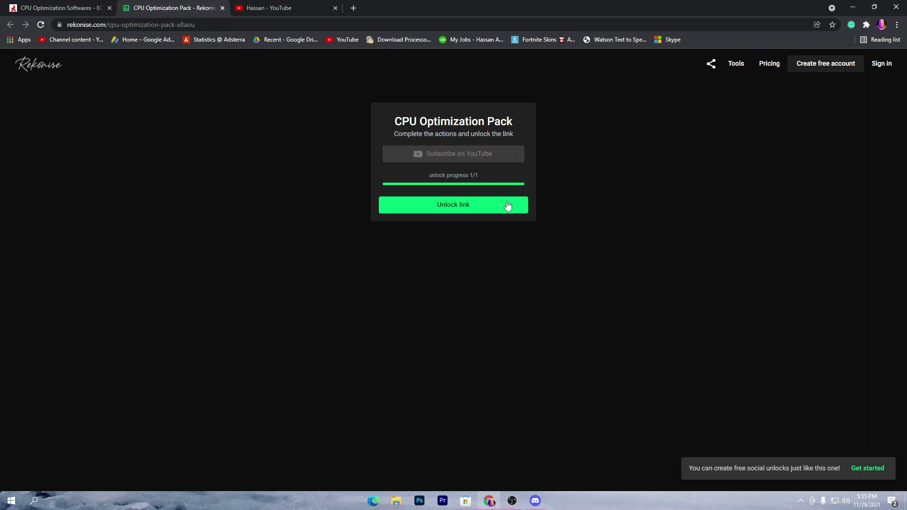
click(484, 211)
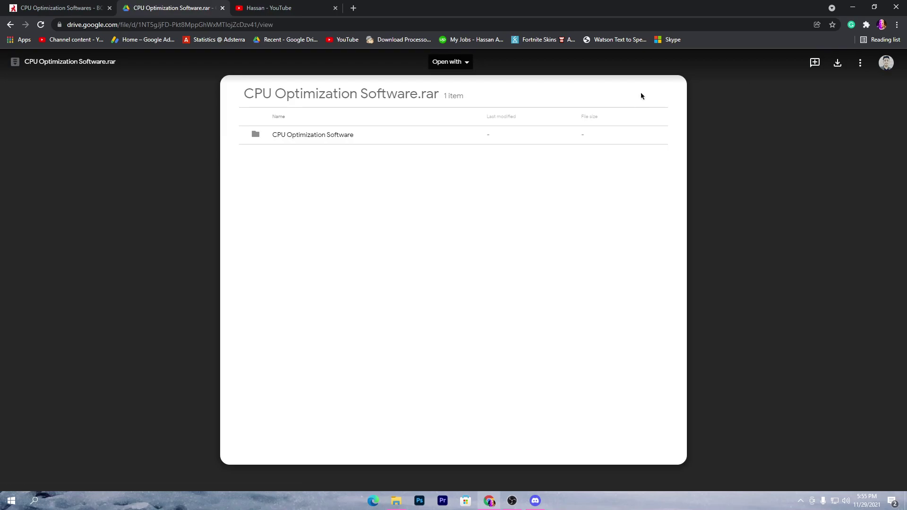
click(838, 64)
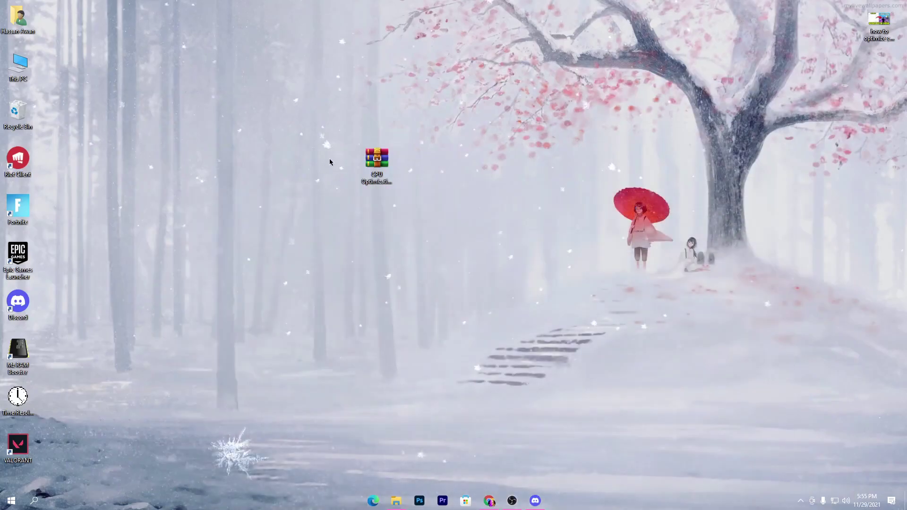
Extract the CPU Optimization Software folder from the downloaded .rar onto the desktop
drag(331, 124, 561, 265)
double_click(394, 165)
drag(219, 167, 448, 163)
click(651, 82)
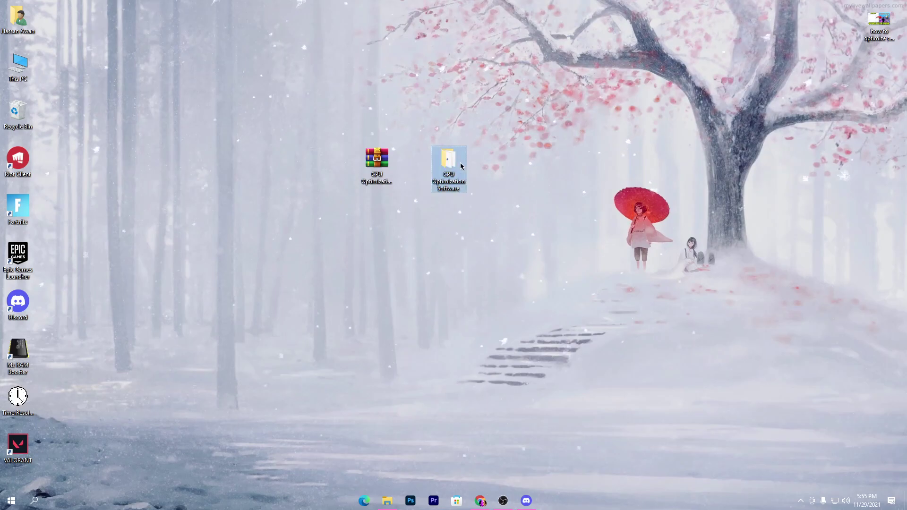
Open the extracted folder in a restored window and launch parkcontrolsetup64.exe
double_click(448, 163)
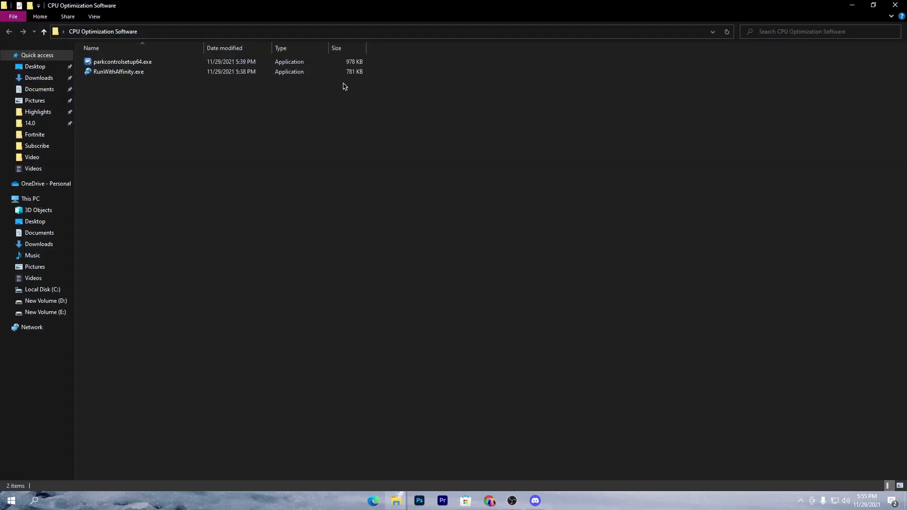
double_click(375, 8)
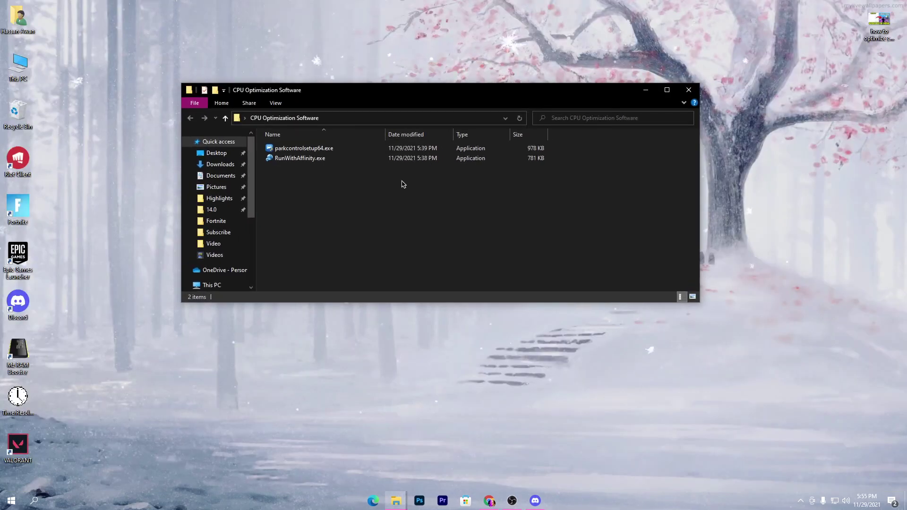
mouse_move(267, 159)
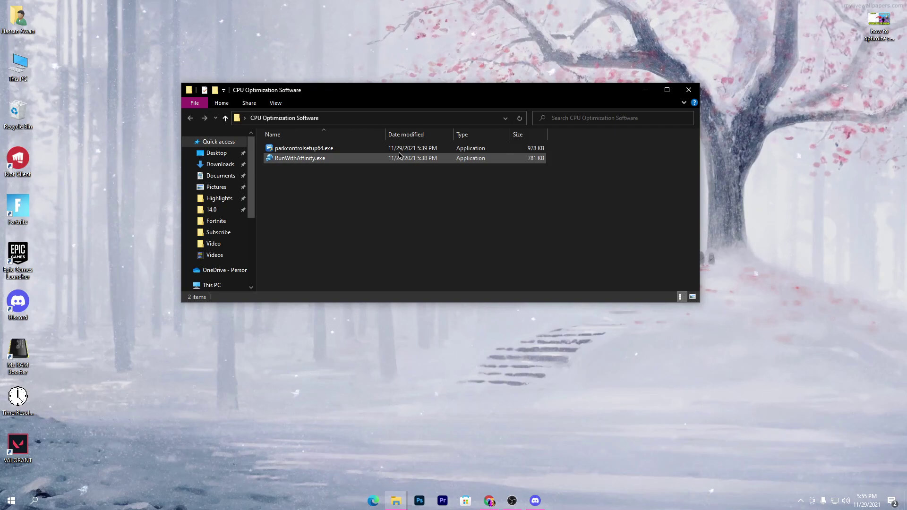
double_click(320, 151)
Quit the ParkControl installer after accepting English, and open the installed ParkControl from the tray
click(381, 275)
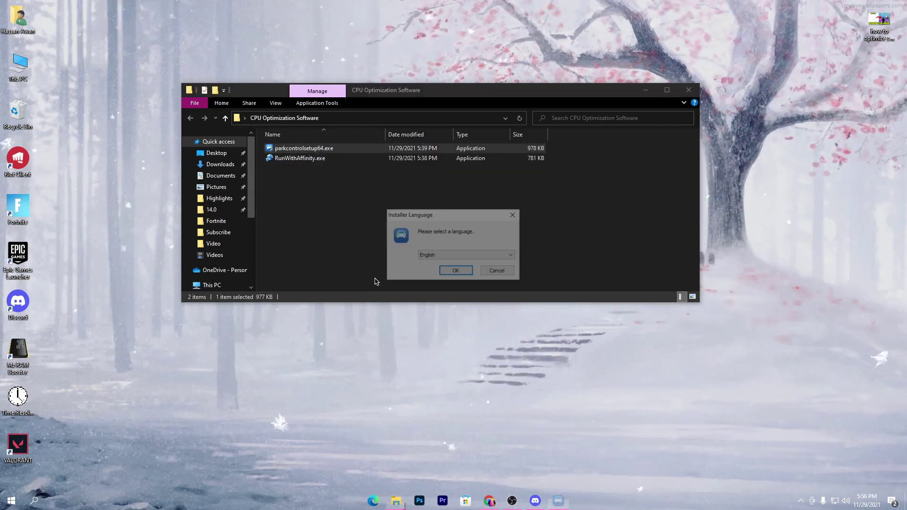
click(457, 272)
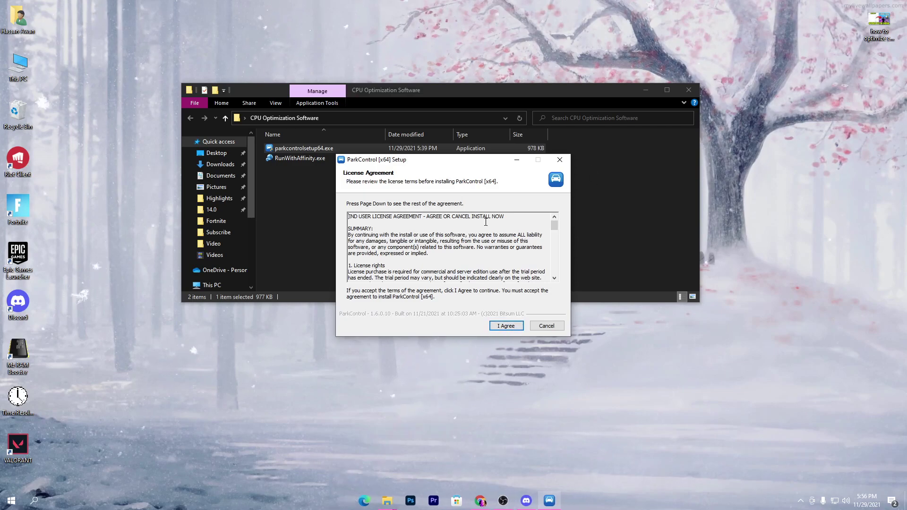
click(560, 160)
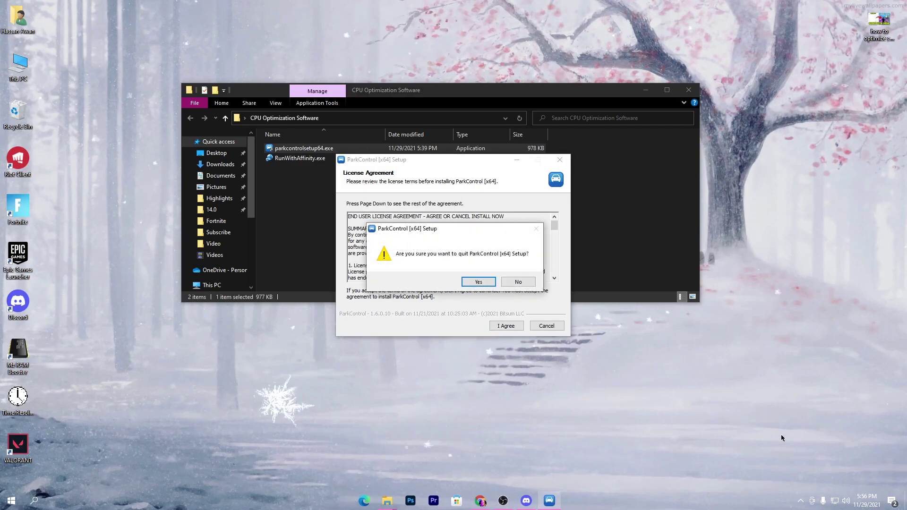
click(479, 283)
click(801, 501)
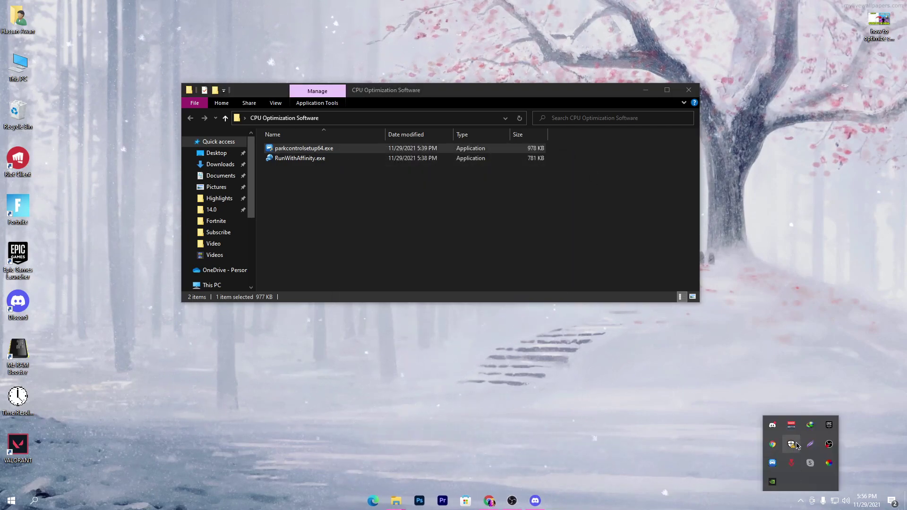
click(779, 464)
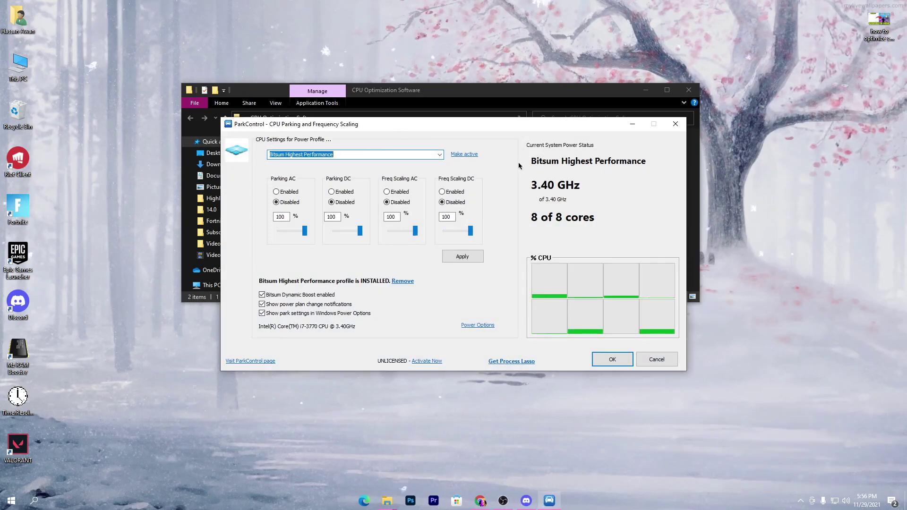
Apply the Bitsum Highest Performance profile in ParkControl, close it, and launch RunWithAffinity.exe
click(439, 155)
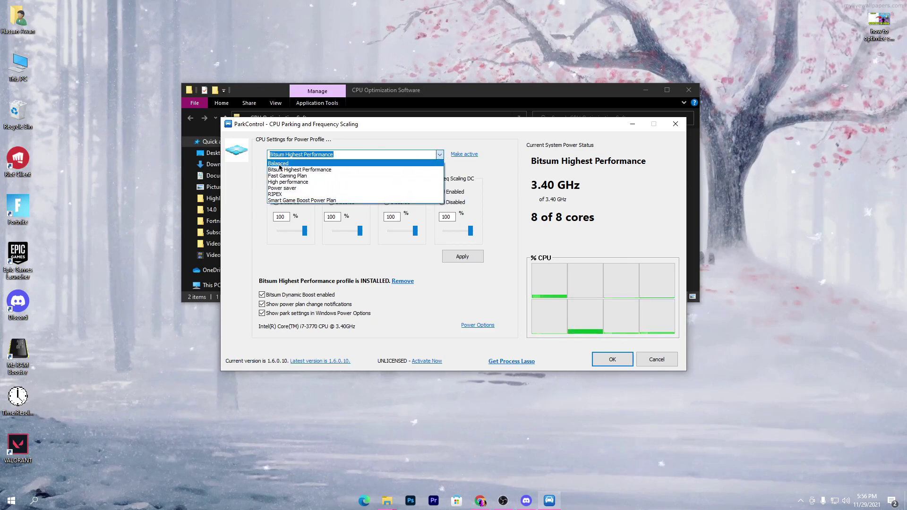
click(401, 169)
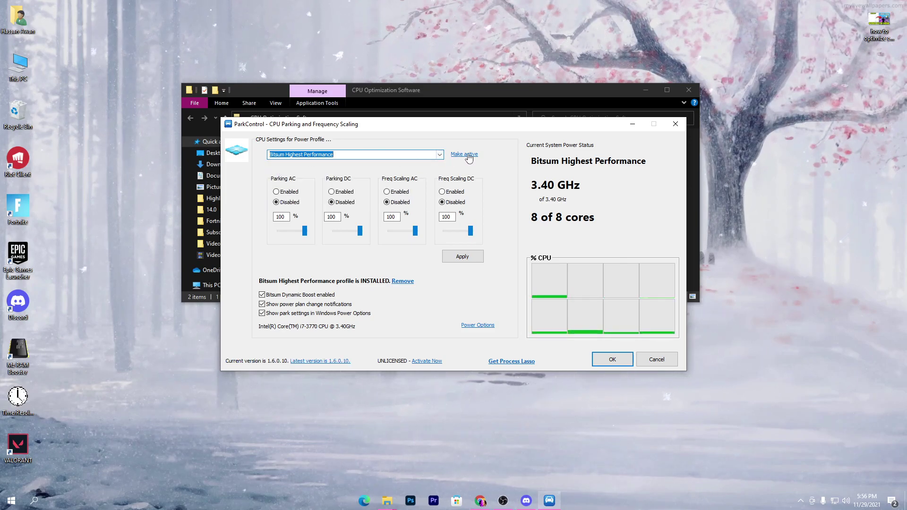
key(Tab)
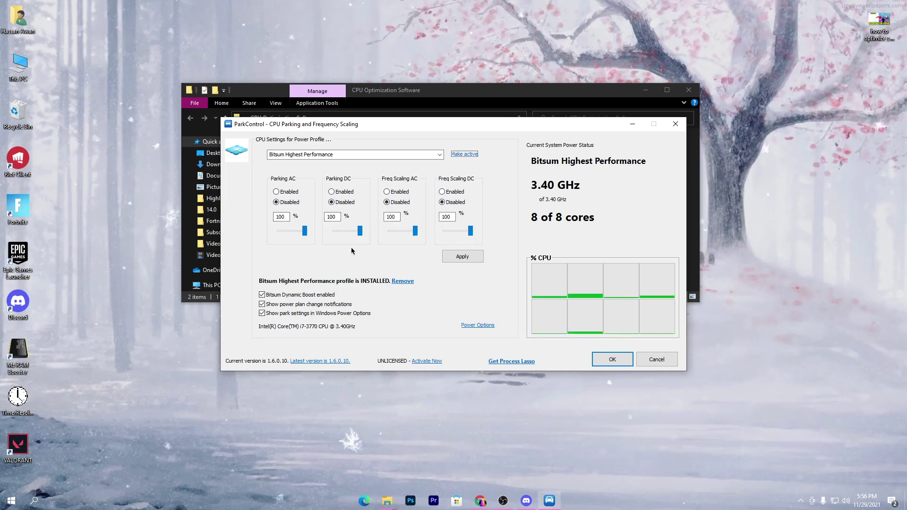
click(461, 258)
click(611, 360)
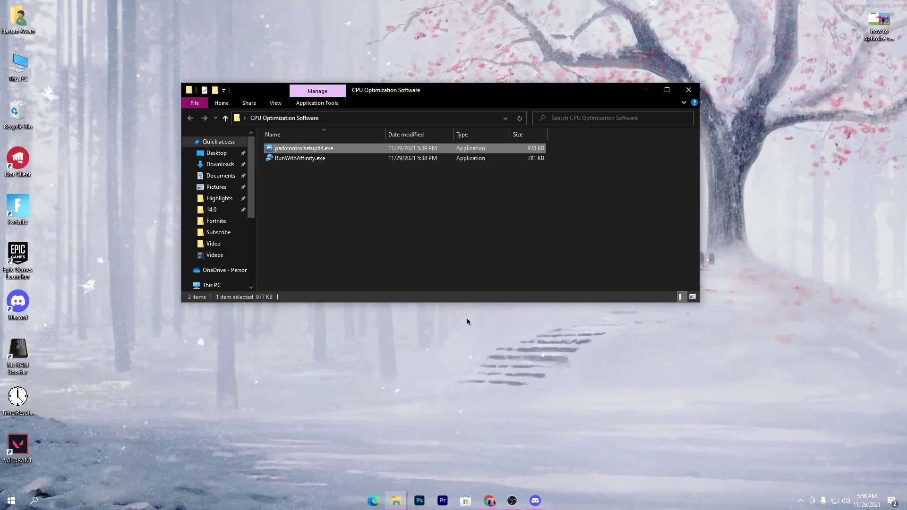
double_click(315, 159)
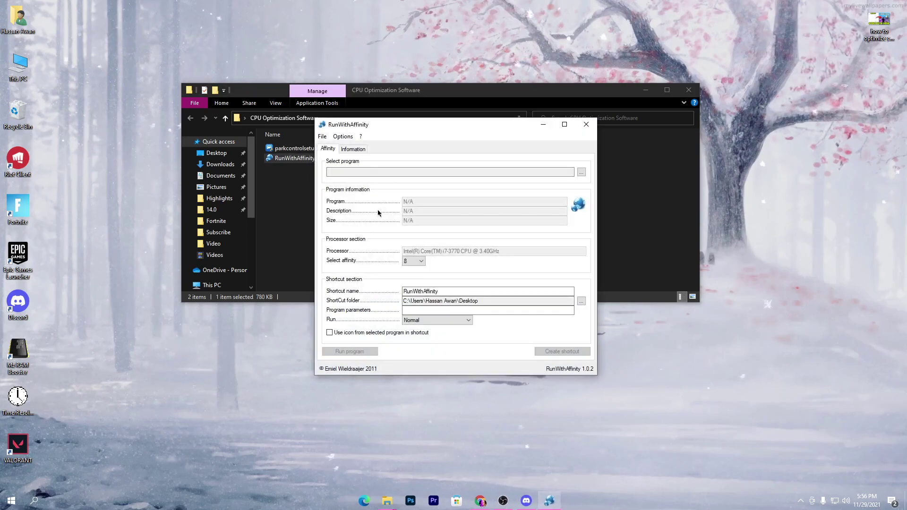
click(287, 160)
drag(288, 160, 256, 159)
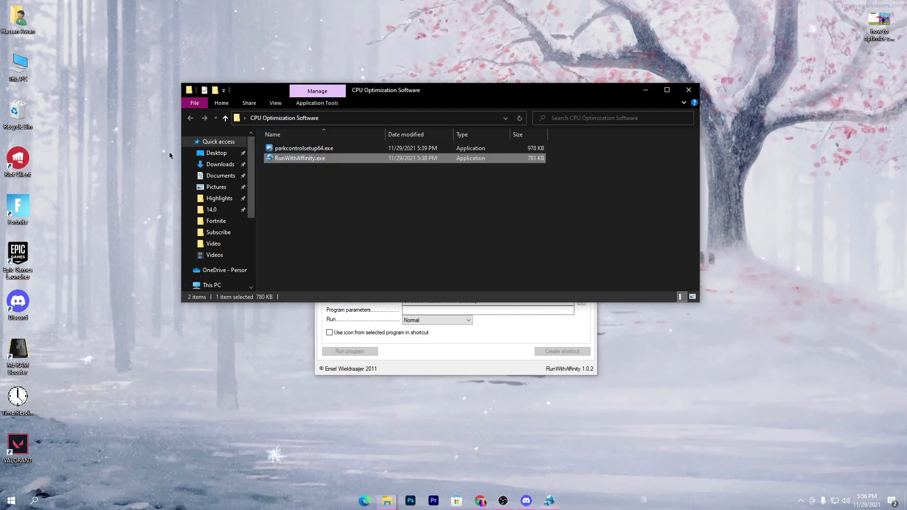
click(435, 374)
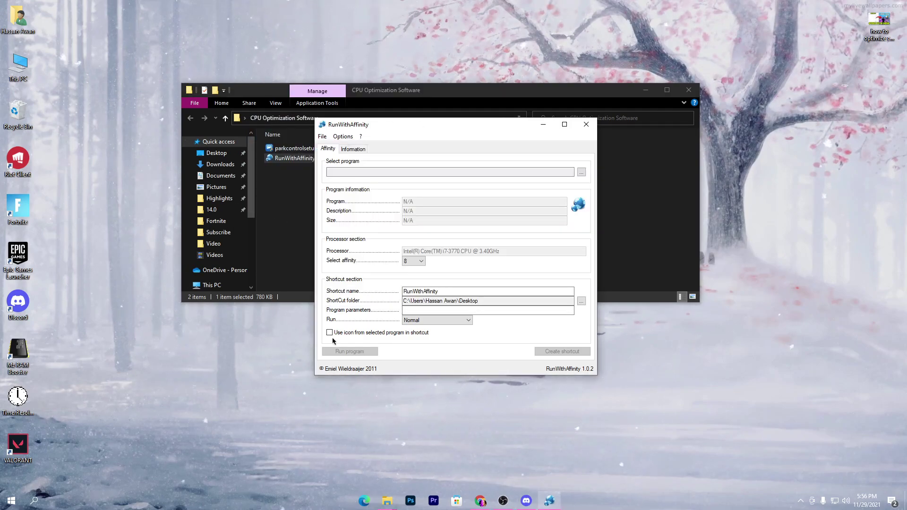
drag(371, 126, 301, 128)
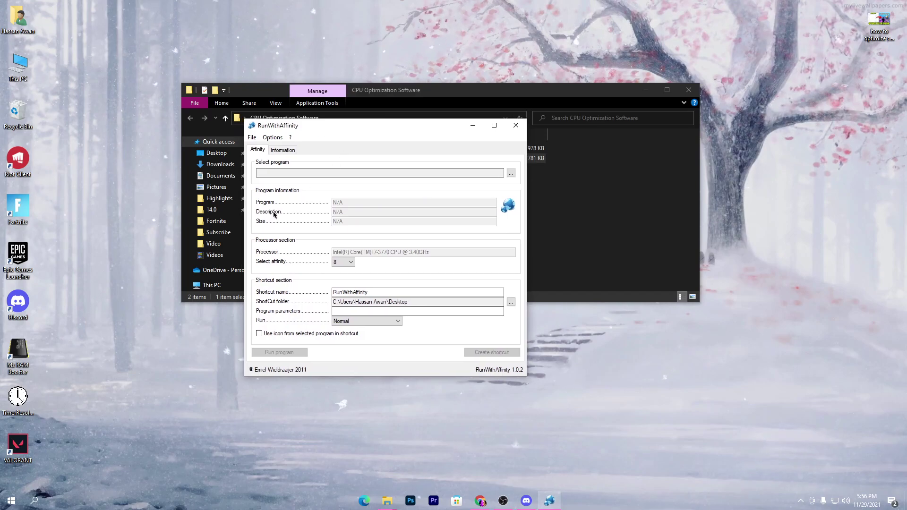
click(290, 150)
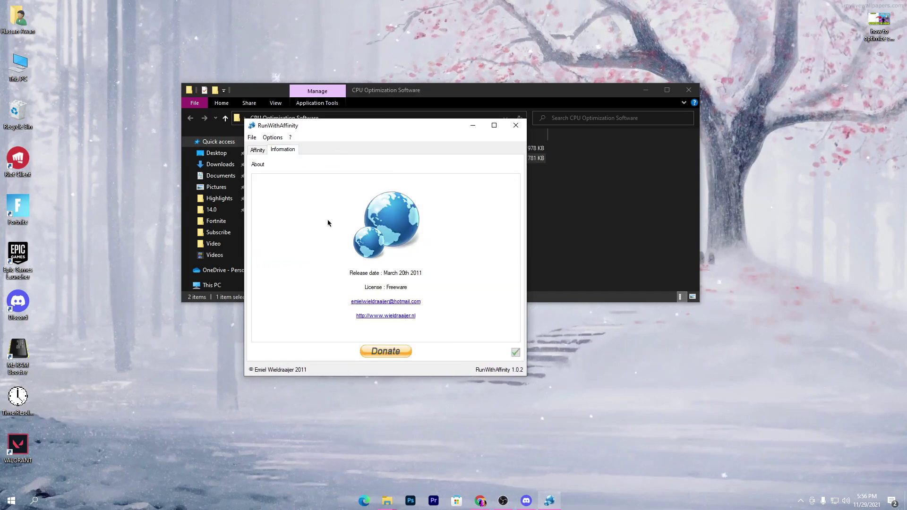
click(256, 150)
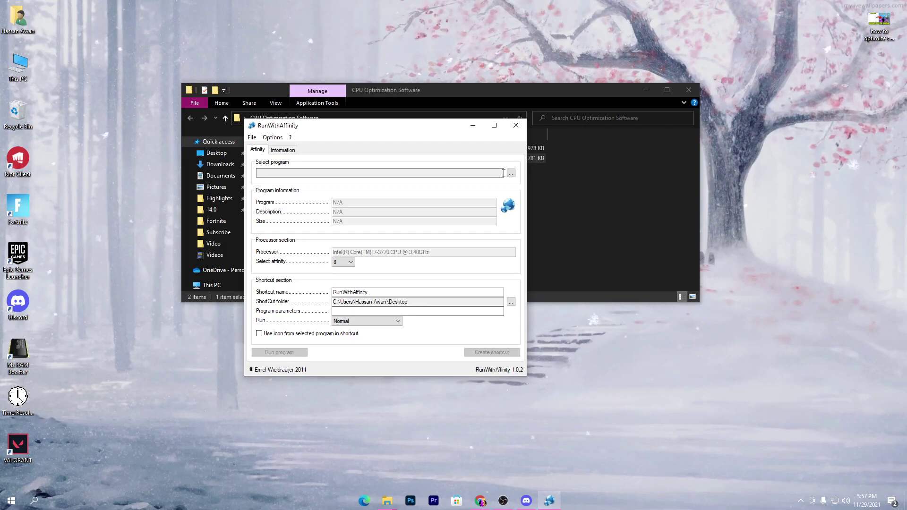
click(511, 173)
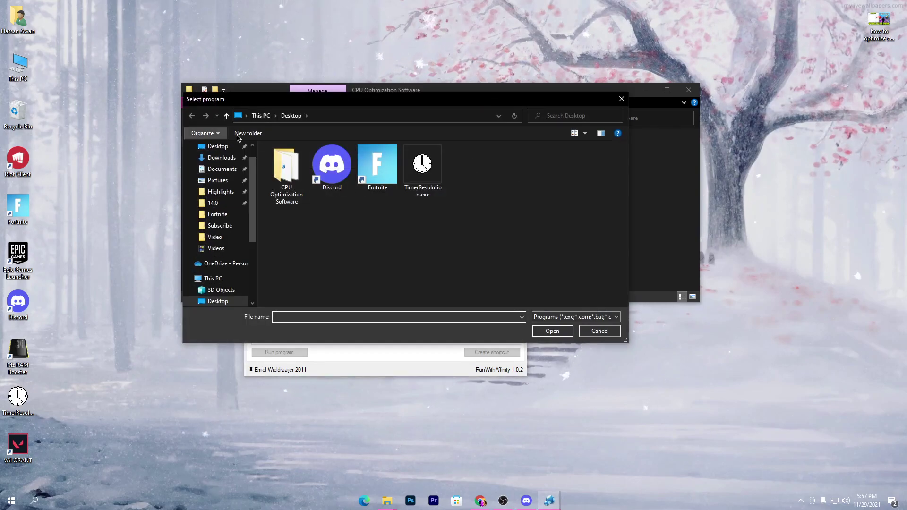
Select FortniteClient-Win64-Shipping.exe from C:\Program Files\Epic Games\Fortnite\FortniteGame\Binaries\Win64 as the program
drag(250, 220, 251, 278)
click(224, 258)
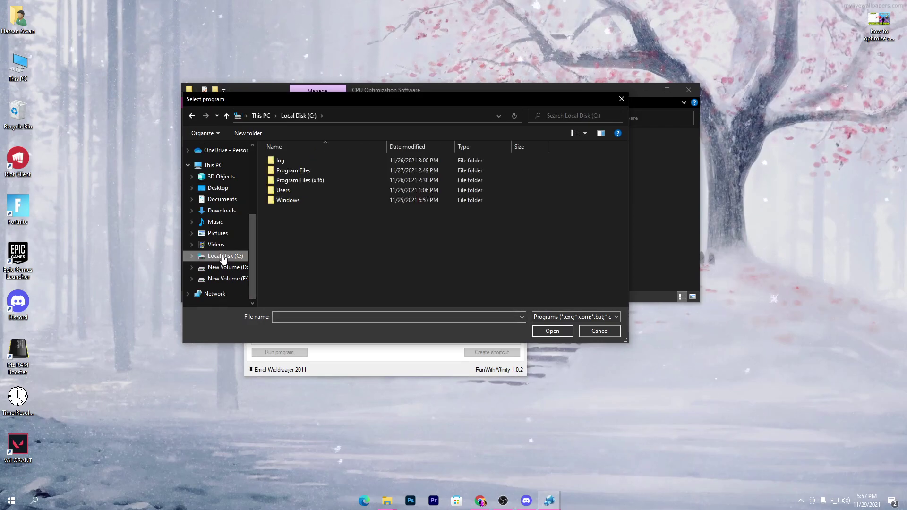
double_click(292, 171)
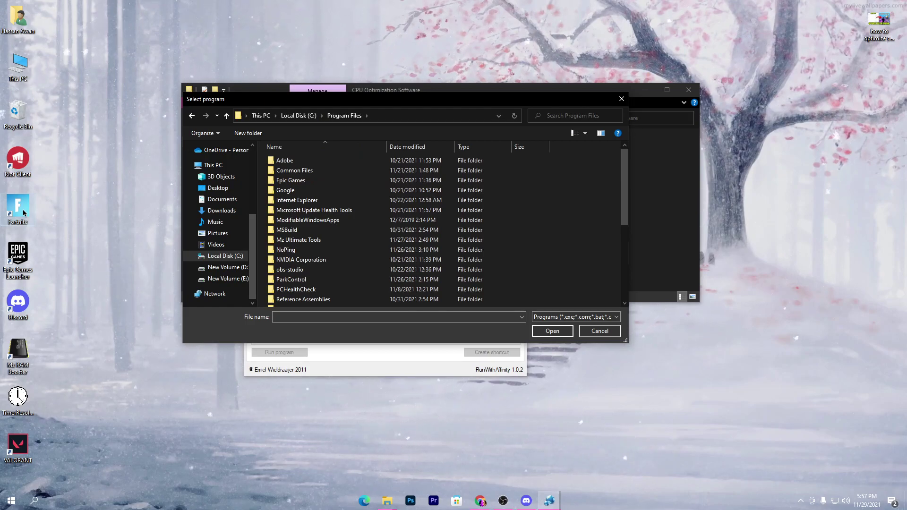
double_click(348, 180)
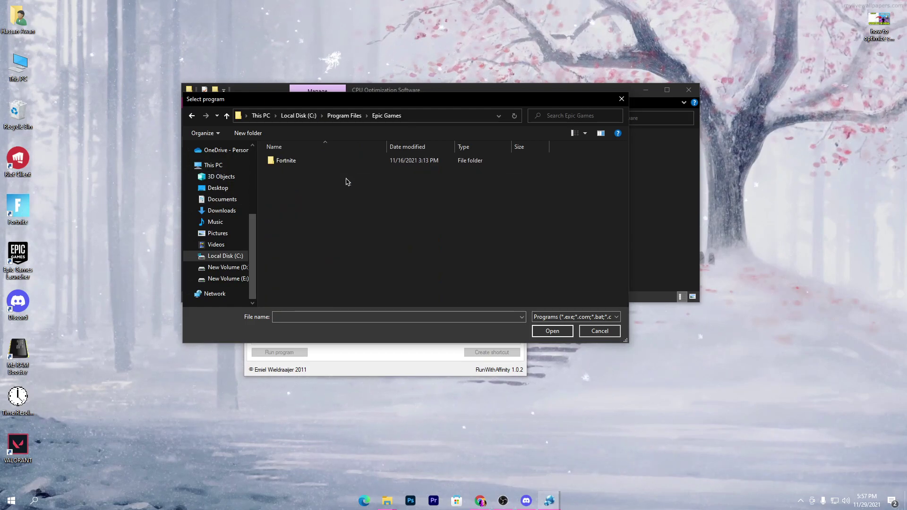
double_click(296, 163)
double_click(307, 180)
double_click(316, 163)
double_click(284, 171)
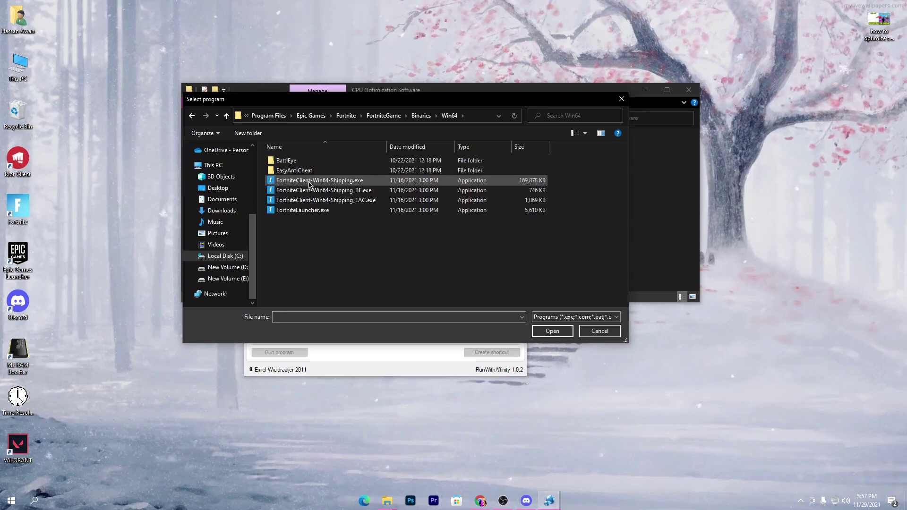
click(367, 182)
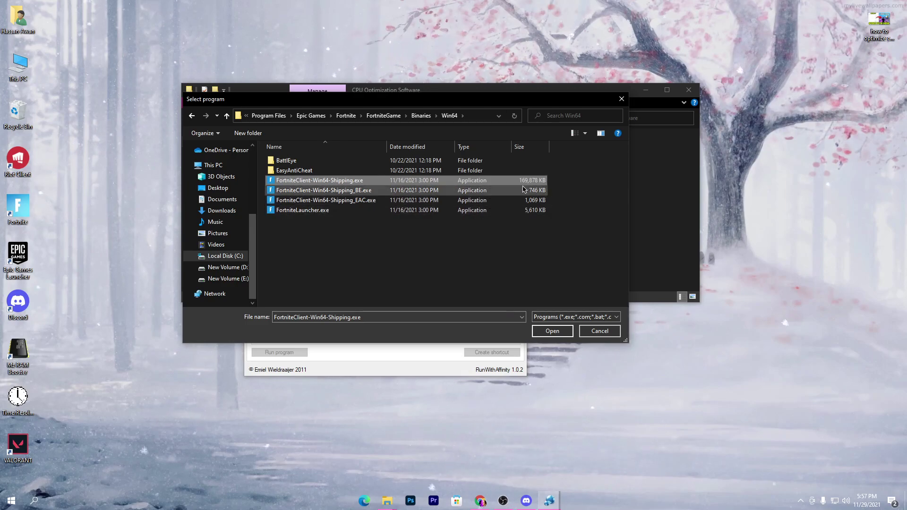
click(552, 331)
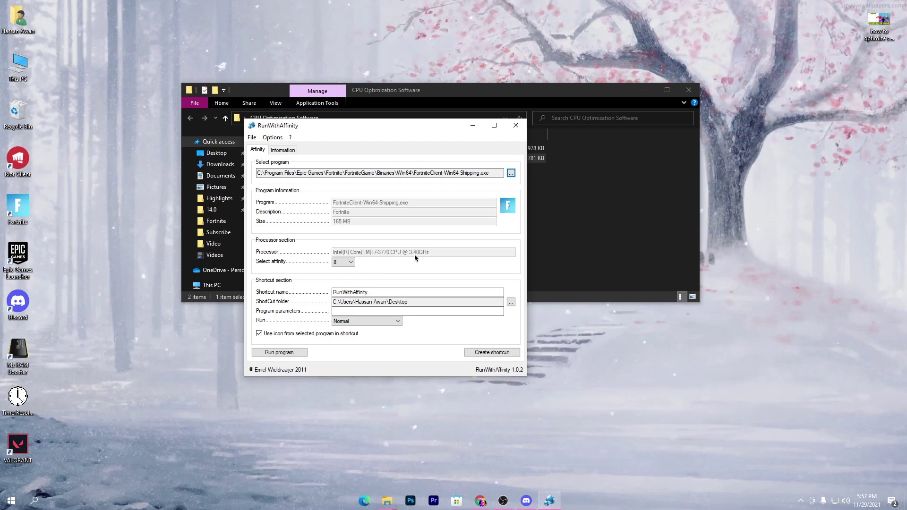
Keep the affinity at 8 and rename the shortcut to 'Fortnite High'
click(334, 266)
click(337, 321)
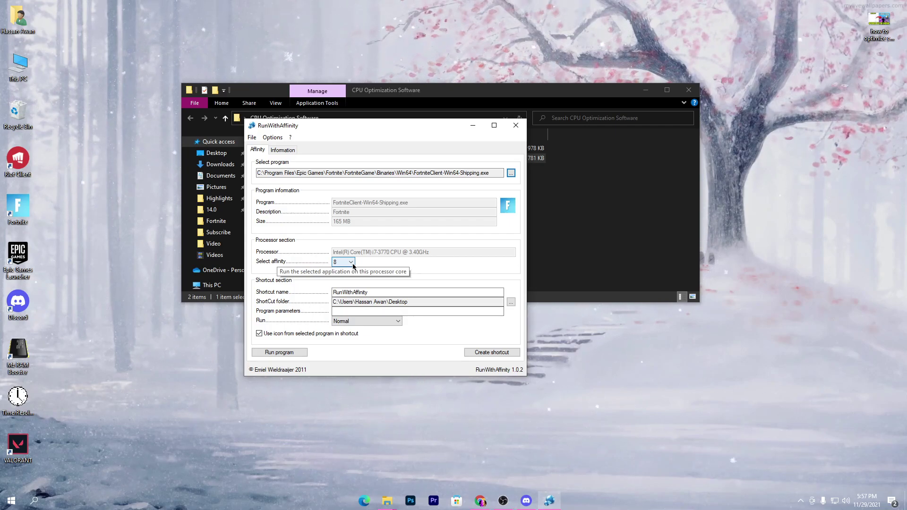
click(350, 263)
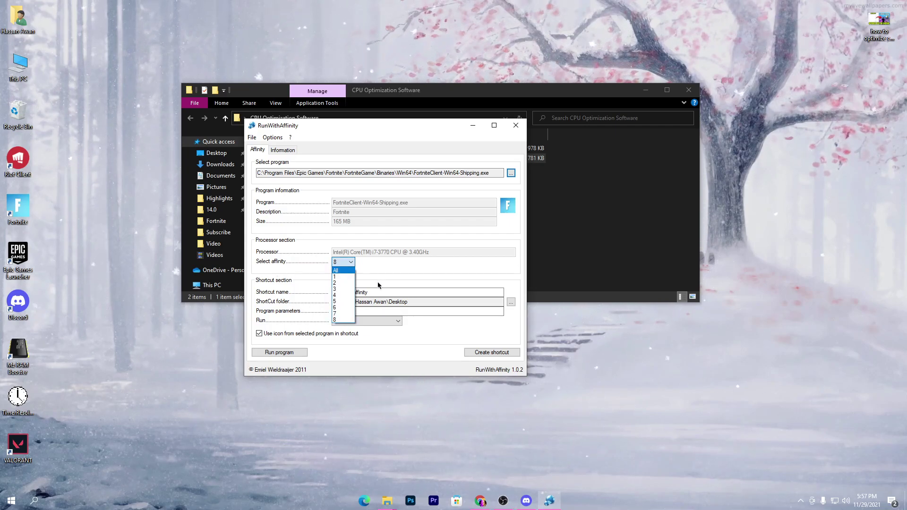
click(339, 320)
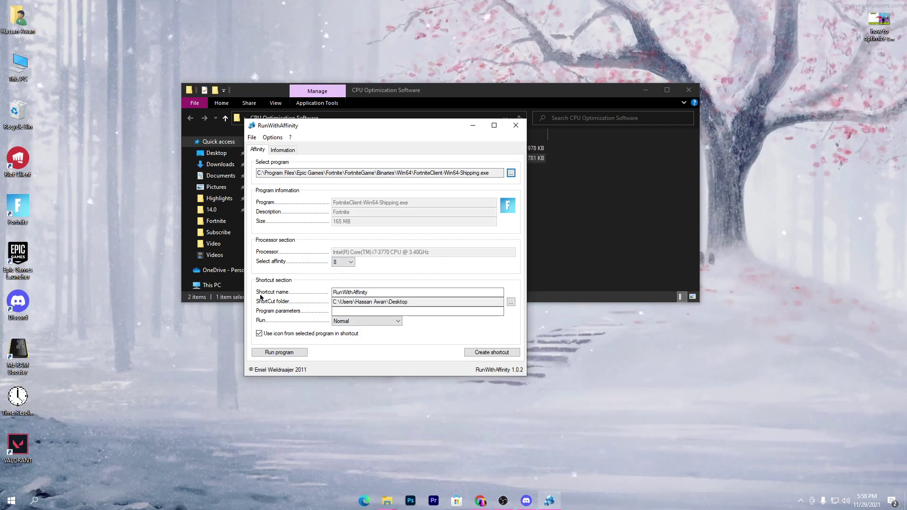
double_click(334, 293)
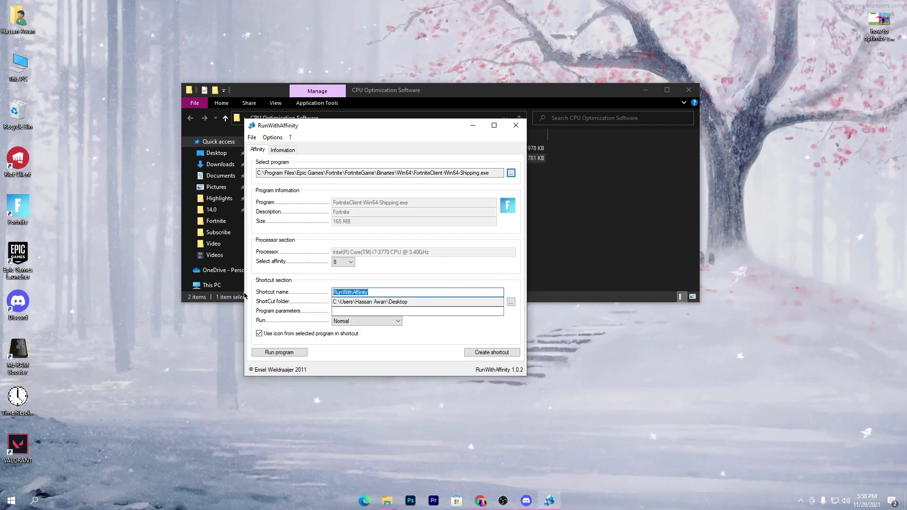
text(Fortnite High)
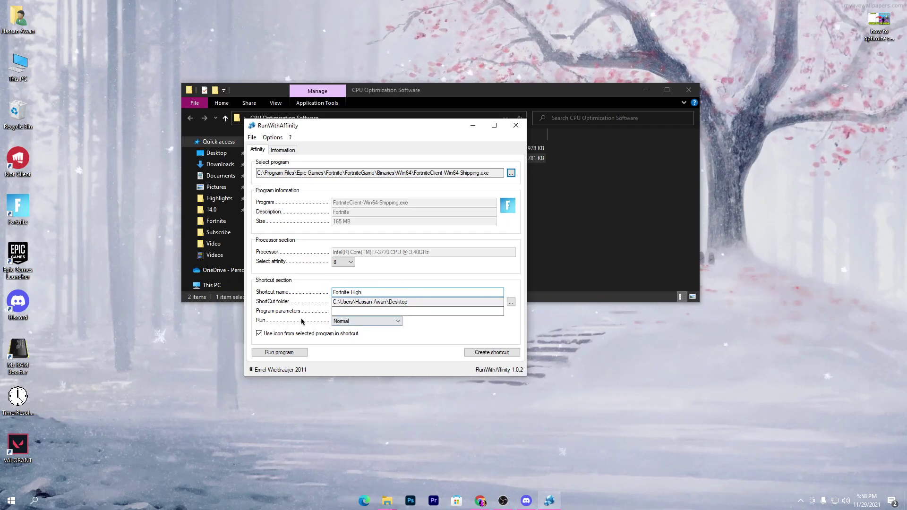
Set Run to Maximized, create the desktop shortcut, and close RunWithAffinity
click(363, 322)
click(343, 341)
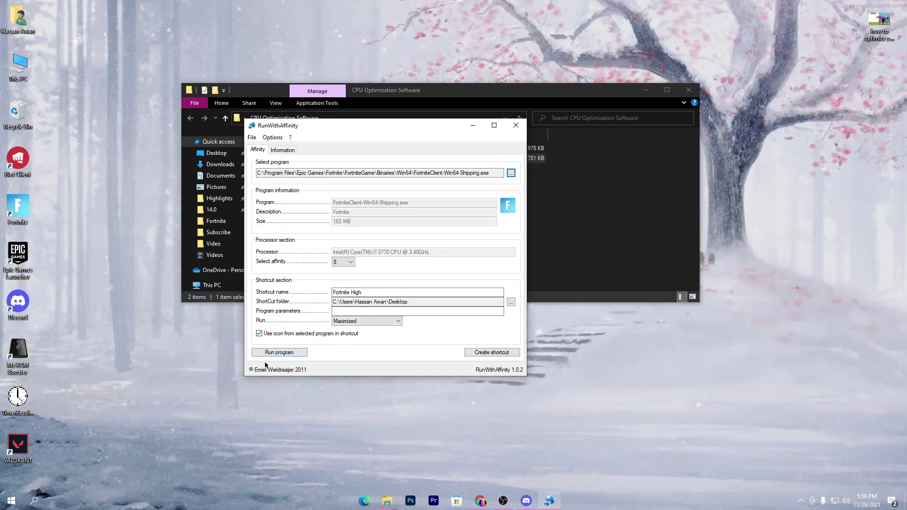
click(492, 353)
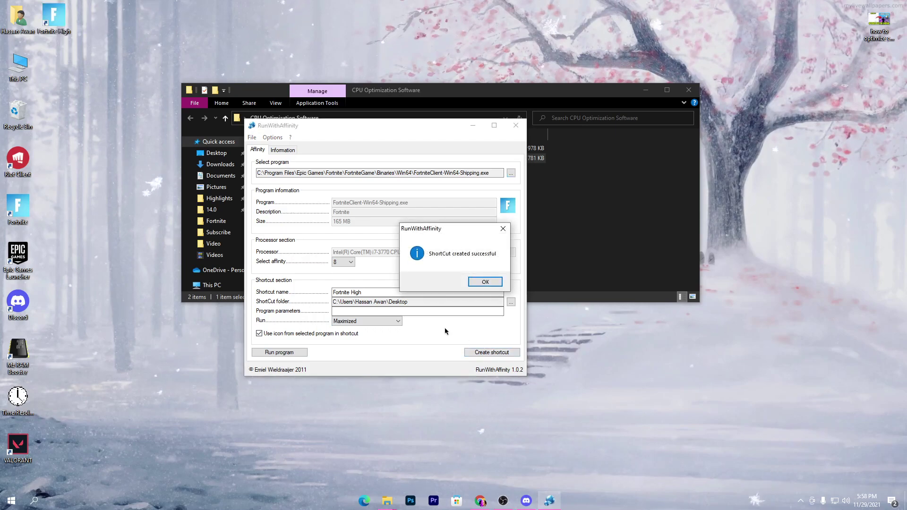
click(485, 282)
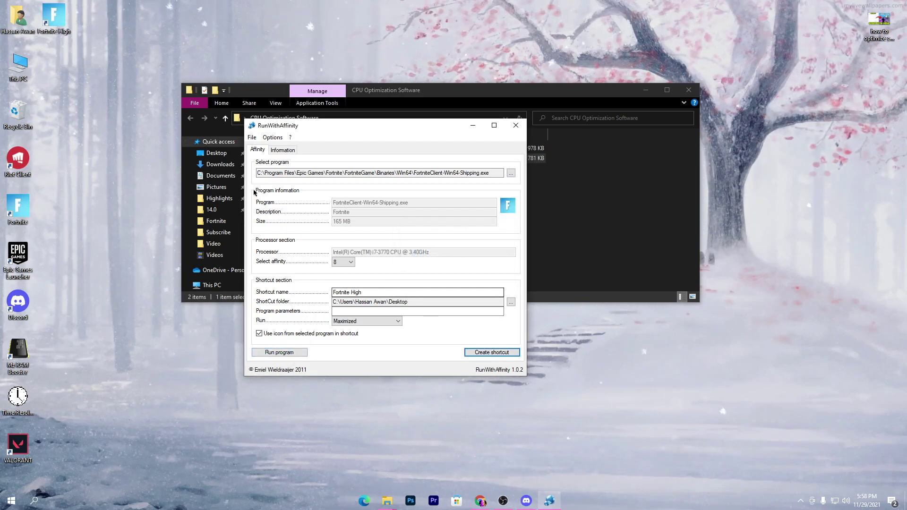
click(281, 353)
click(516, 125)
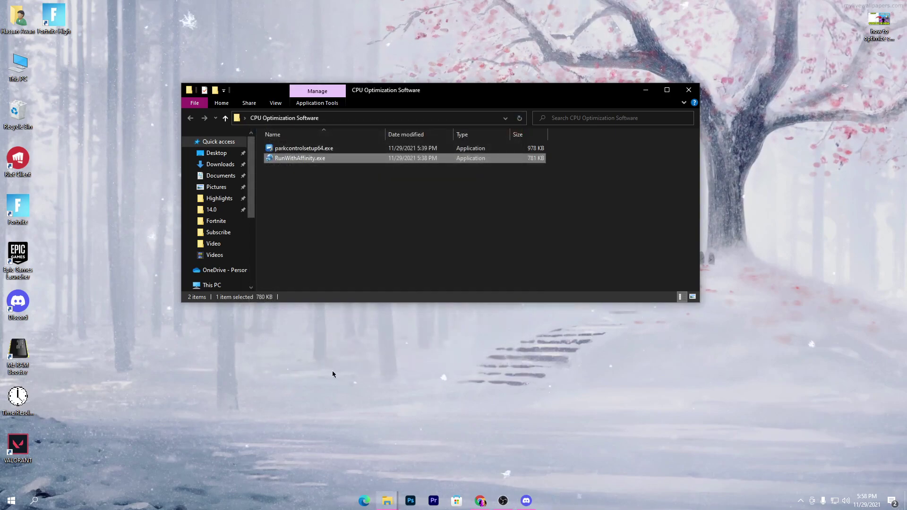